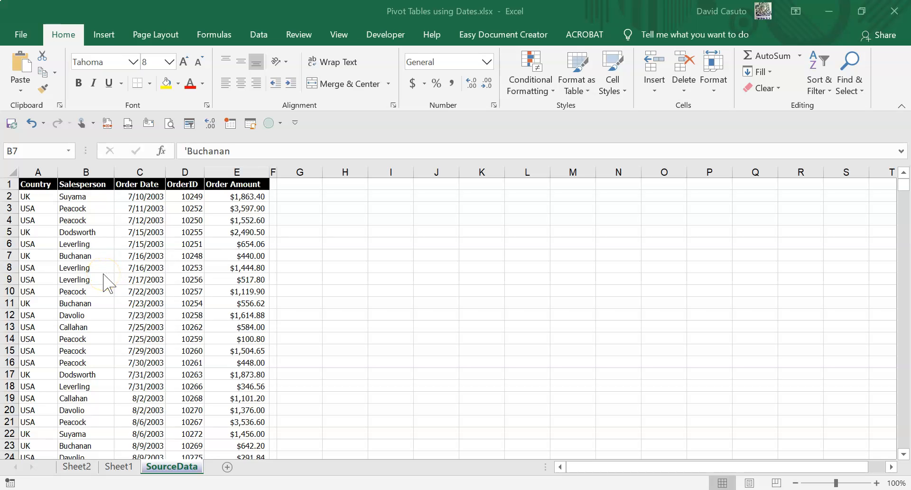
Create a PivotTable from the SourceData range A1:E800 on a new worksheet
left_click(73, 276)
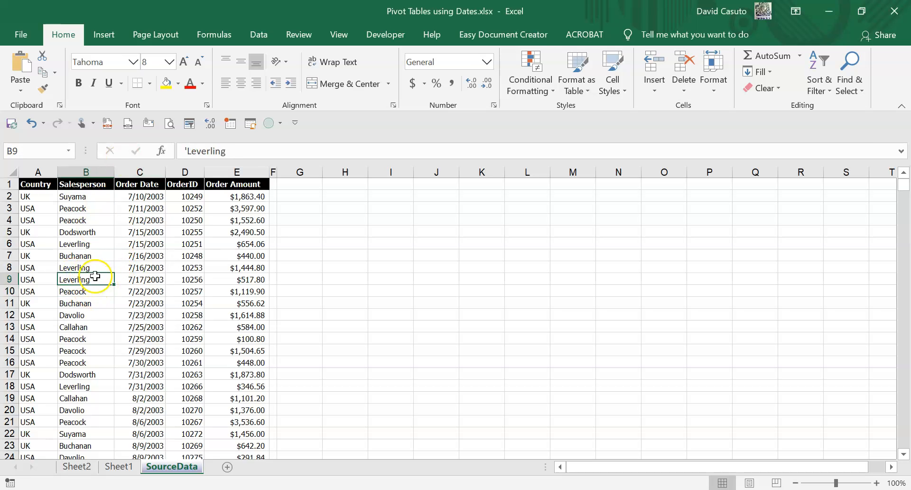
left_click(105, 36)
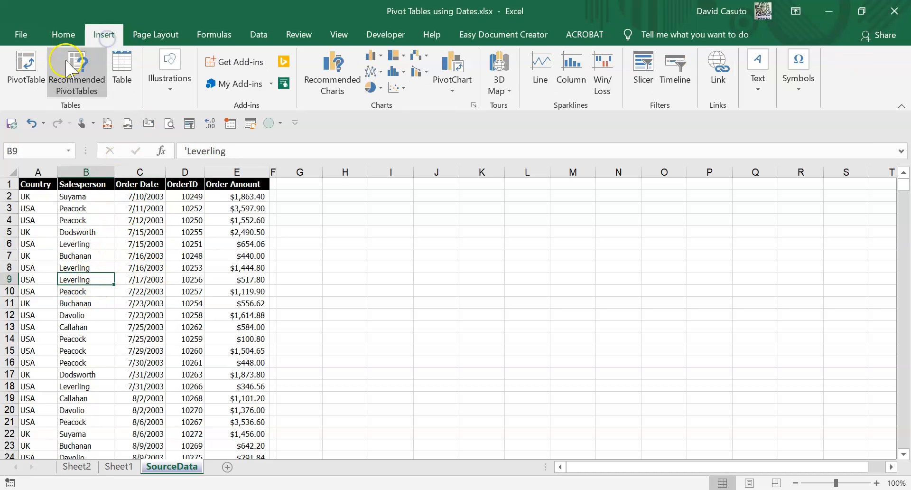
left_click(25, 66)
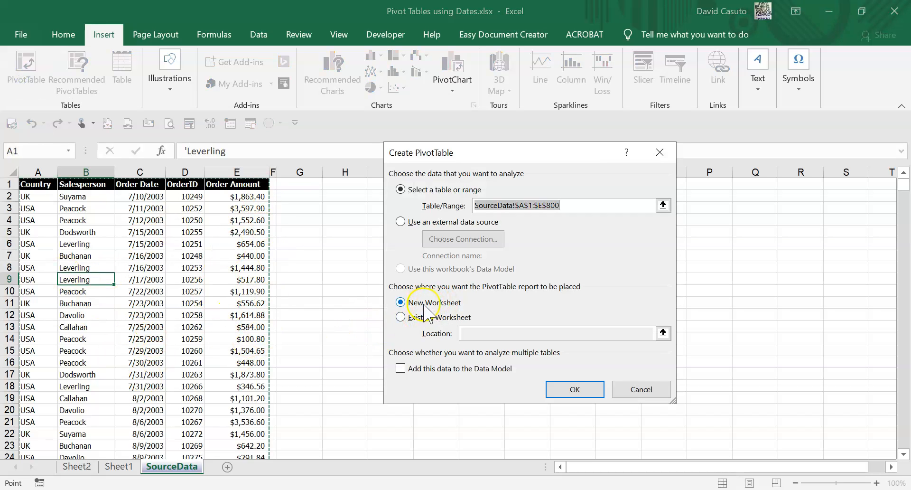
left_click(575, 389)
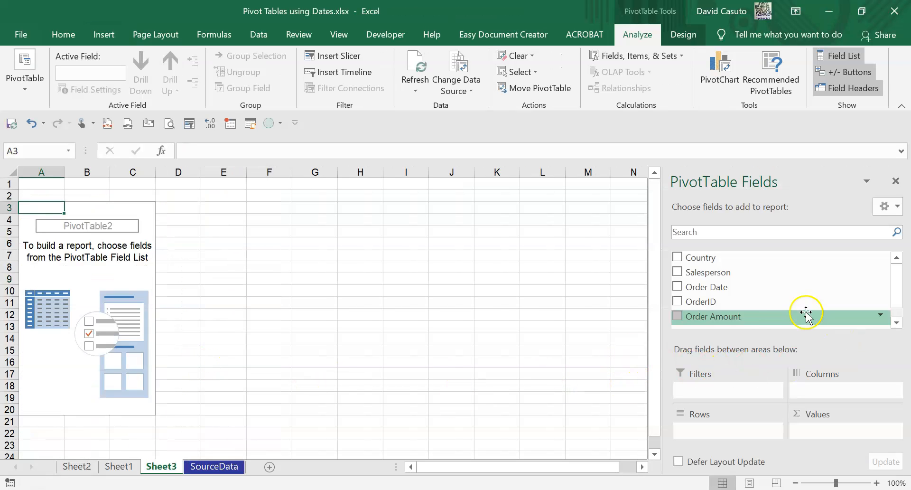
Lay out the PivotTable with Order Amount in Values, Salesperson in Columns and Order Date in Rows
left_click_drag(722, 319, 804, 429)
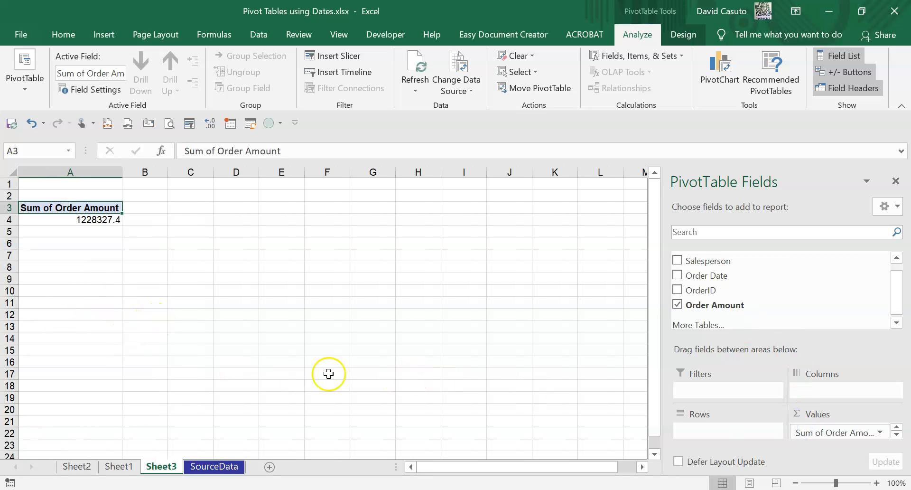
left_click_drag(896, 292, 904, 280)
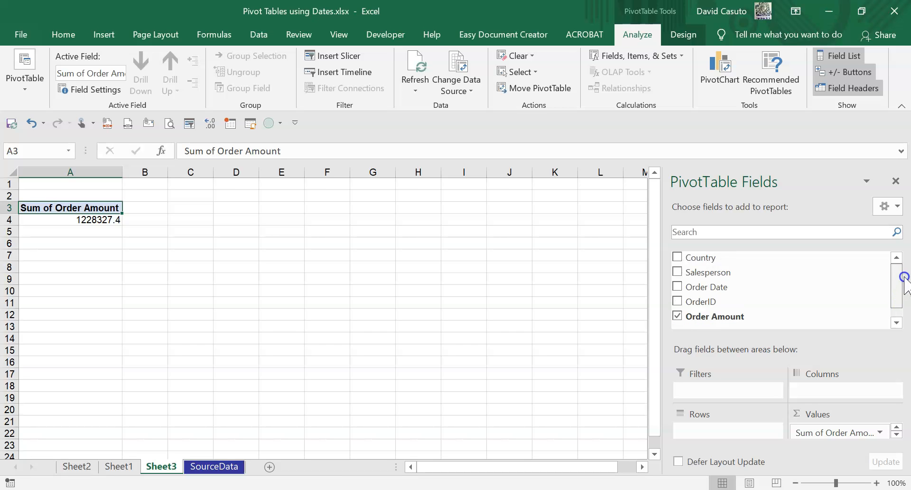
left_click_drag(763, 277, 795, 353)
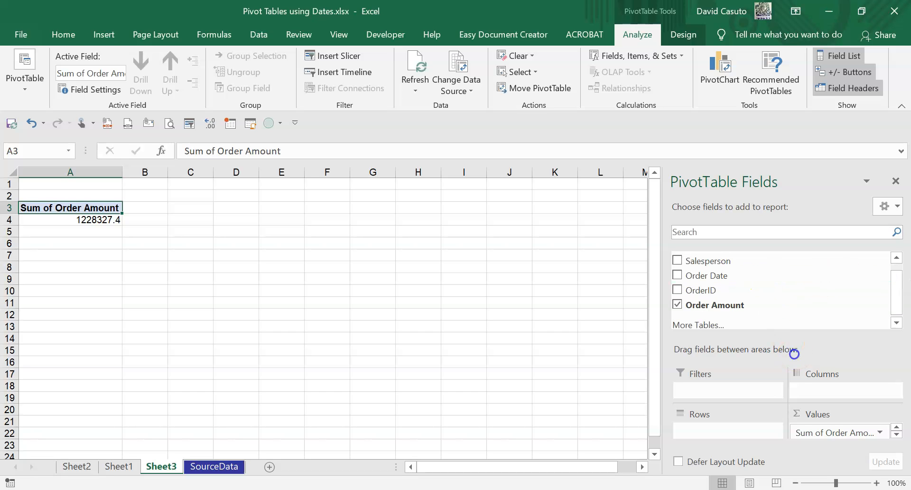
left_click_drag(804, 385, 802, 388)
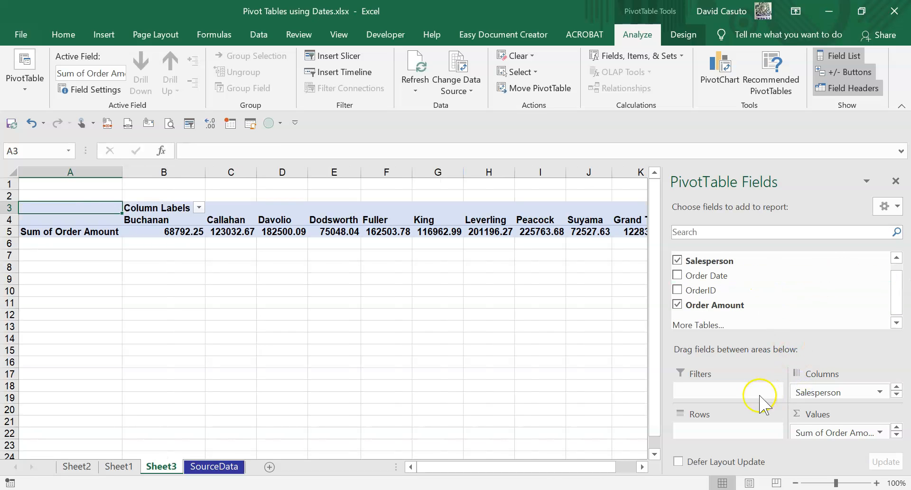
left_click_drag(716, 280, 704, 431)
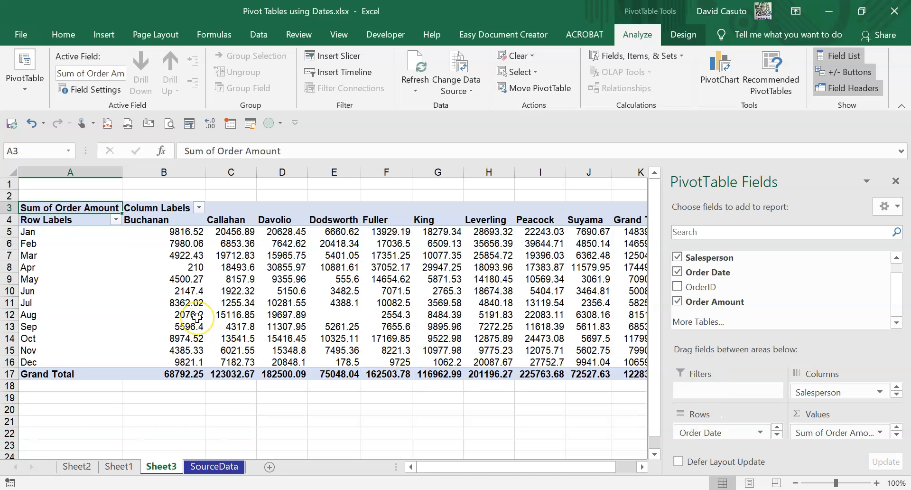
Filter the PivotTable's row labels to show only Jan, Feb and Mar
mouse_move(197, 317)
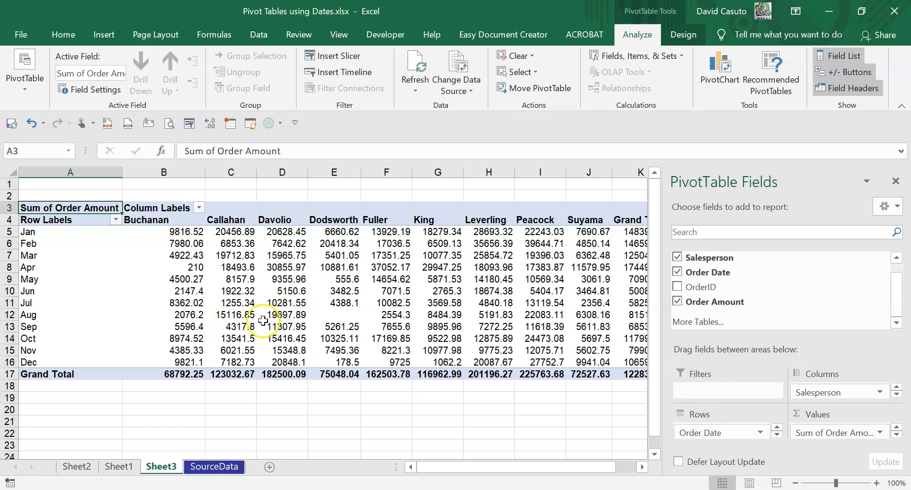
mouse_move(195, 338)
mouse_move(252, 302)
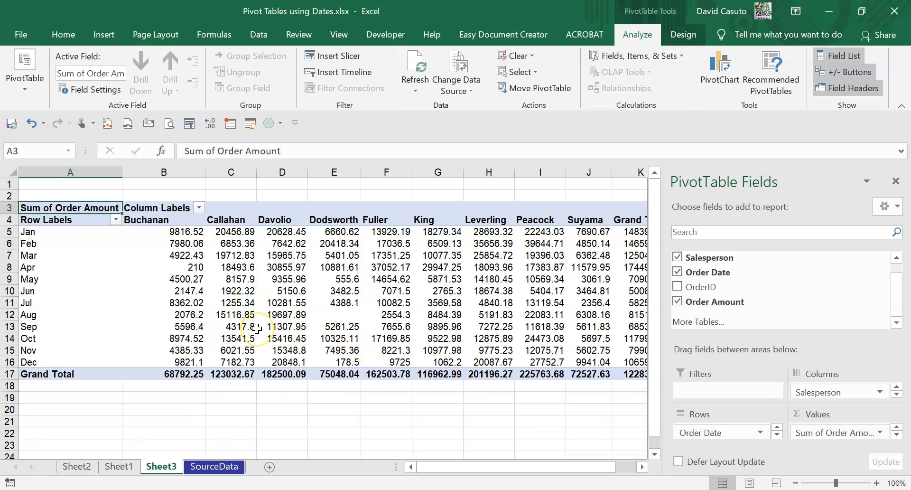
mouse_move(256, 328)
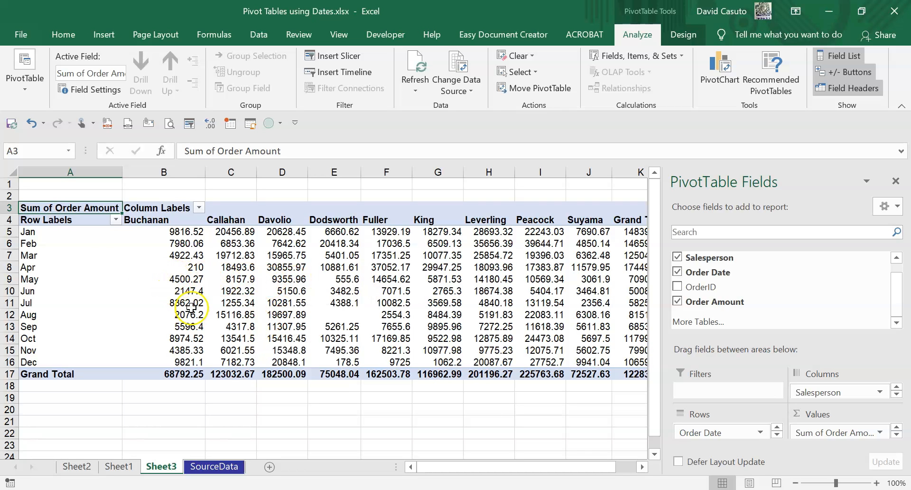
left_click(115, 220)
left_click(158, 340)
left_click(158, 365)
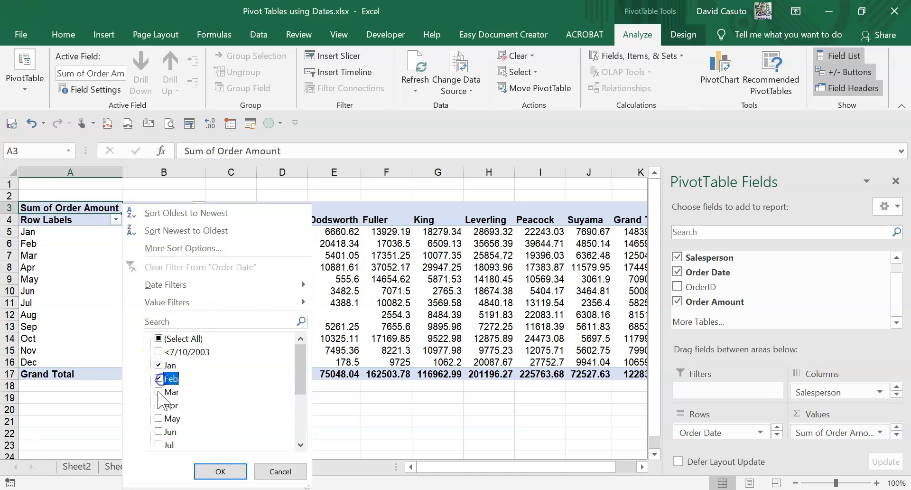
left_click(209, 470)
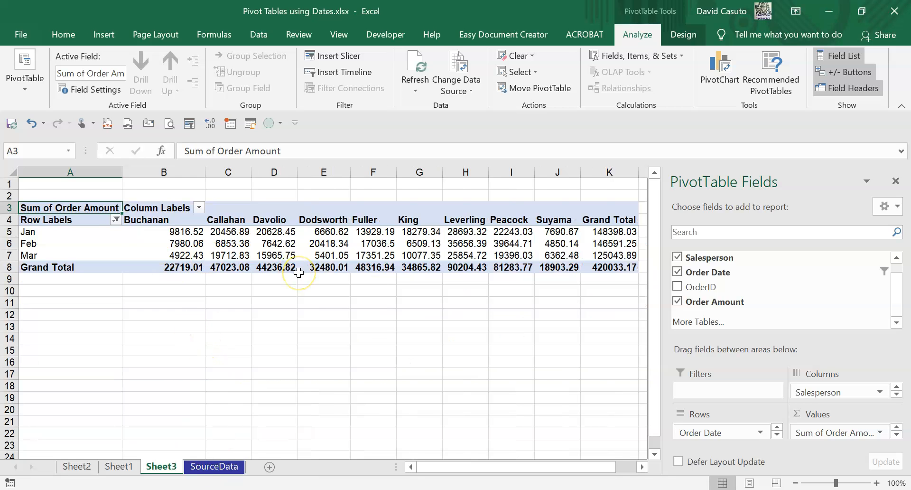
Filter the PivotTable's column labels to show only the first five salespeople in the list
mouse_move(299, 272)
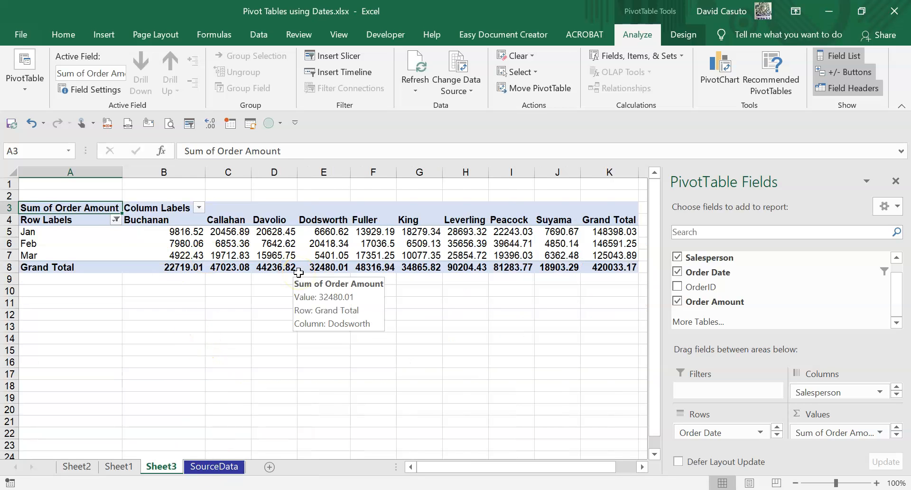
left_click(171, 243)
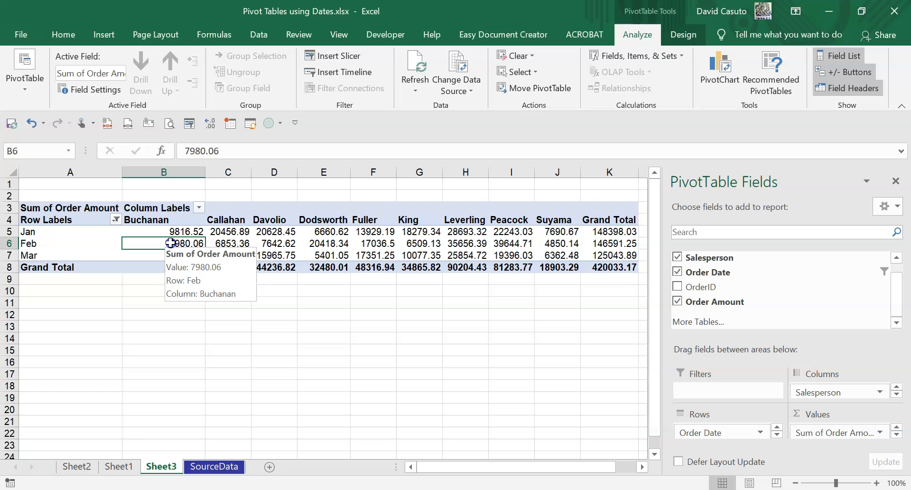
left_click(199, 206)
left_click(40, 337)
left_click(39, 349)
left_click(40, 376)
left_click(40, 363)
left_click(40, 390)
left_click(40, 403)
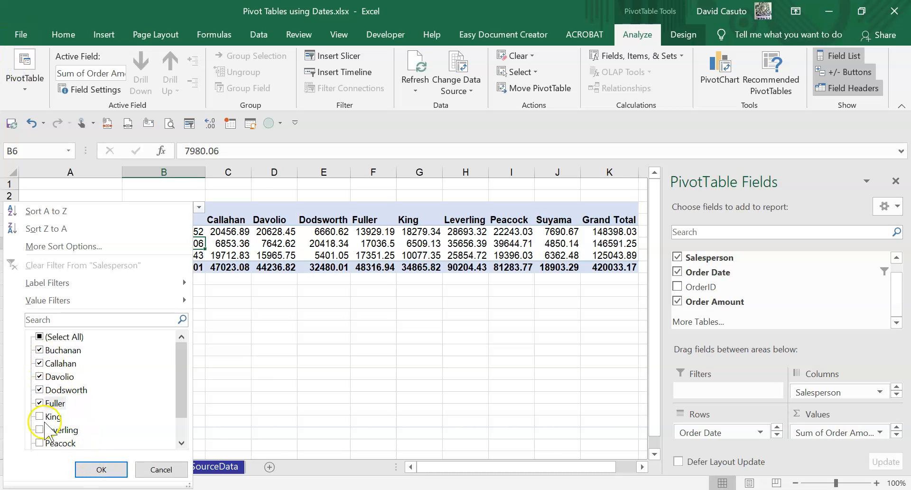
left_click(102, 468)
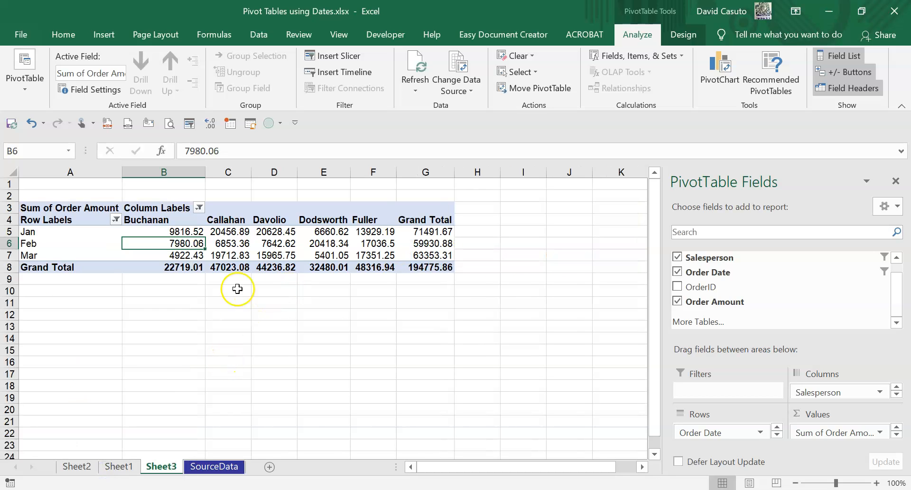
Insert a Clustered Column PivotChart from the PivotTable and move it so it starts in column C beside the row labels
left_click(228, 245)
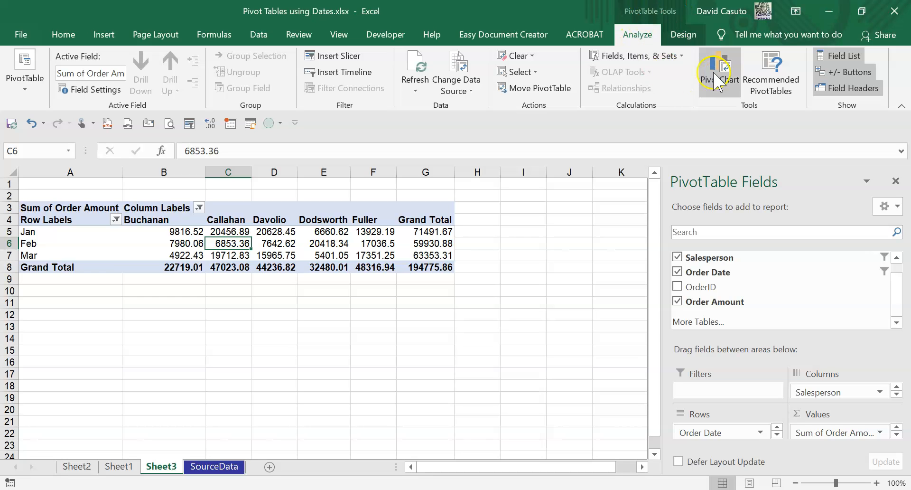
left_click(719, 69)
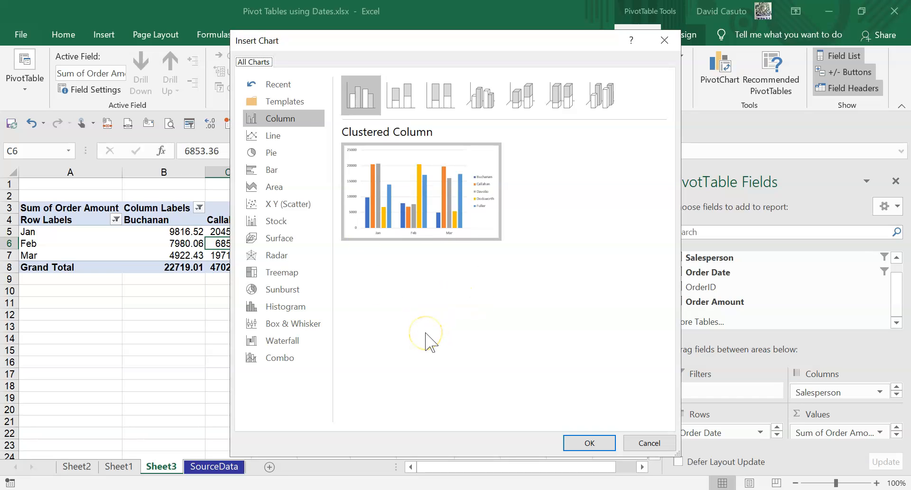
mouse_move(448, 197)
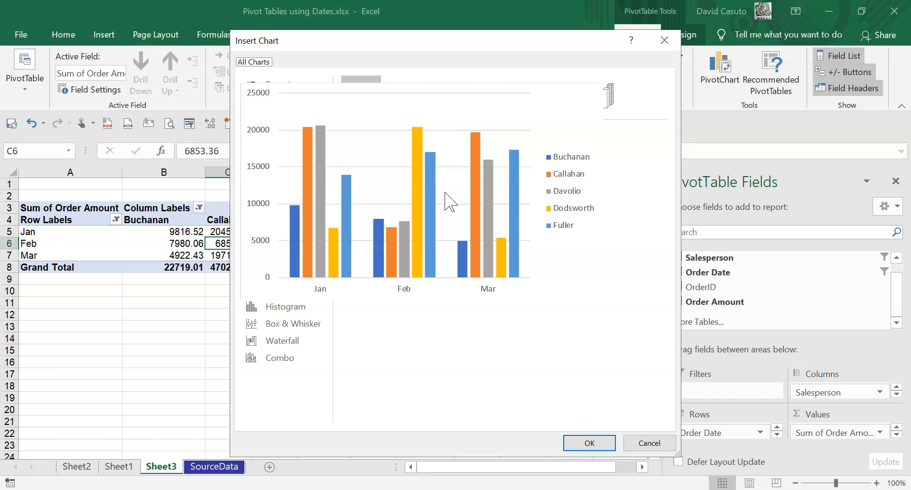
left_click(588, 442)
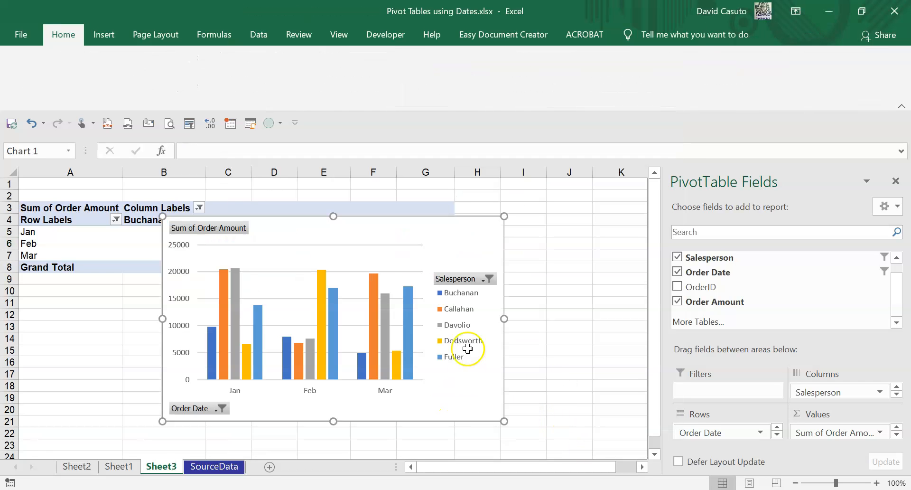
left_click_drag(460, 226, 502, 199)
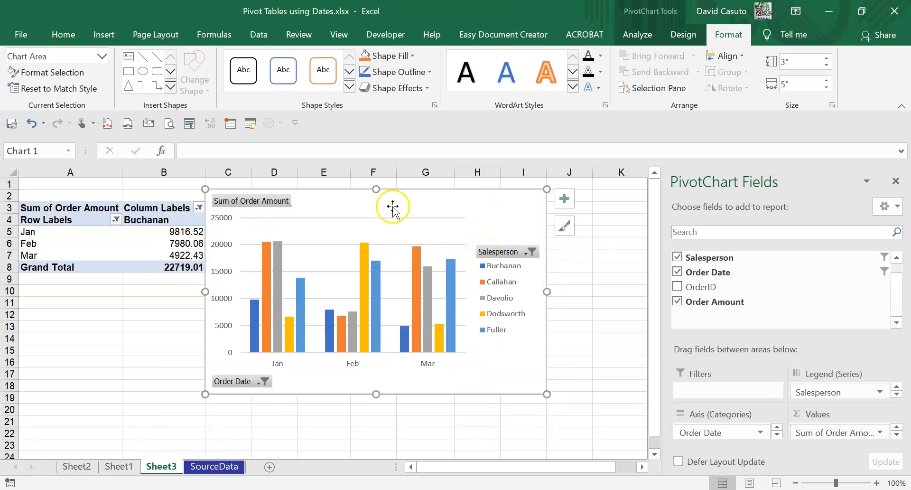
mouse_move(392, 205)
left_mouse_down()
mouse_move(524, 250)
mouse_move(496, 246)
mouse_move(446, 211)
mouse_move(403, 212)
left_mouse_up()
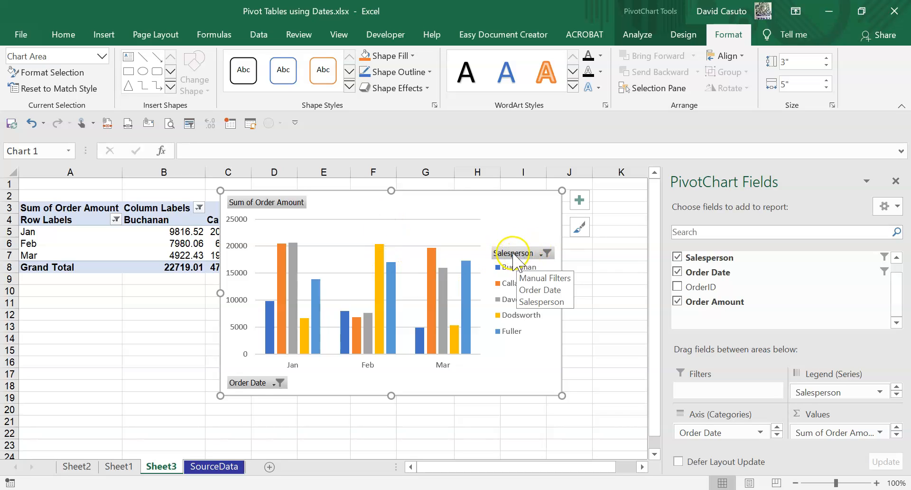
Add Apr and May to the months shown by the PivotChart's Order Date filter
left_click(255, 383)
left_click(106, 294)
left_click(105, 309)
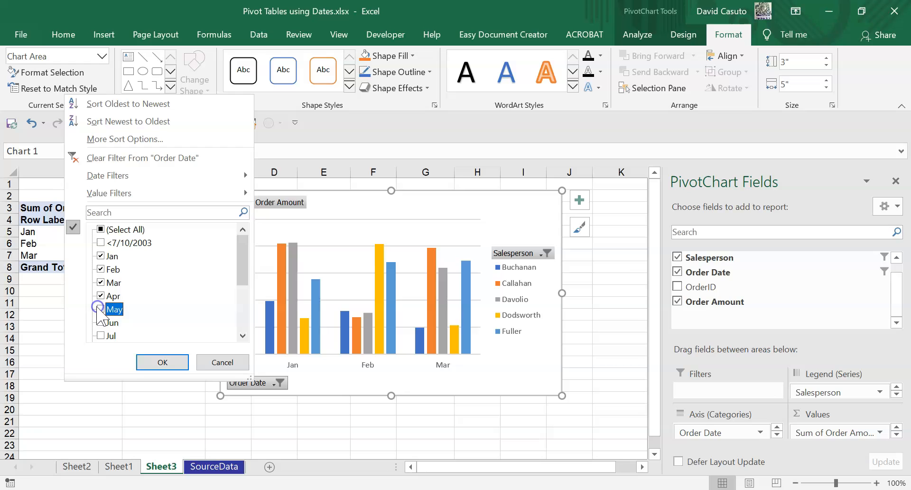
left_click(157, 361)
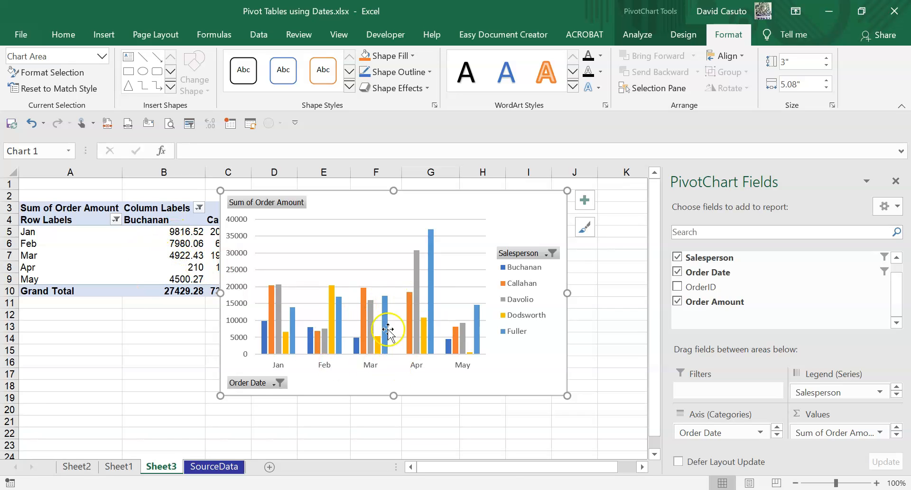
Limit the PivotChart's Salesperson filter to the first three salespeople and shift the chart to uncover more of column C
left_click(532, 253)
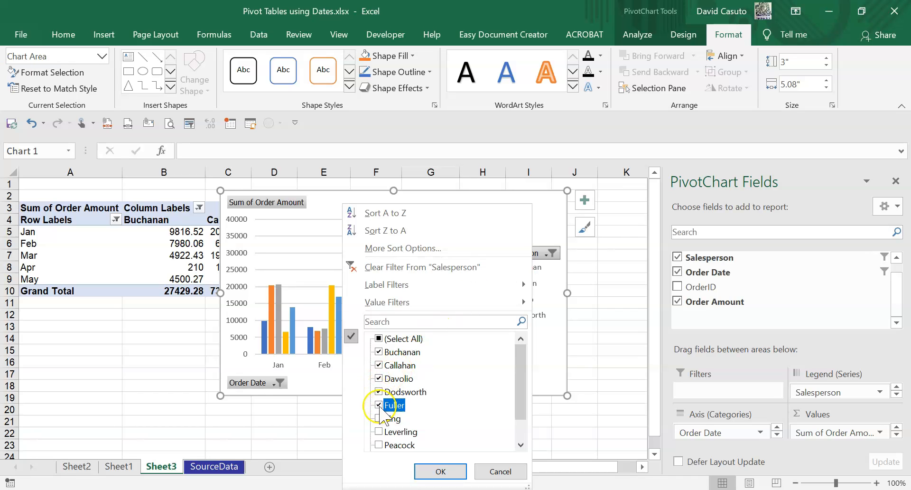
left_click(436, 471)
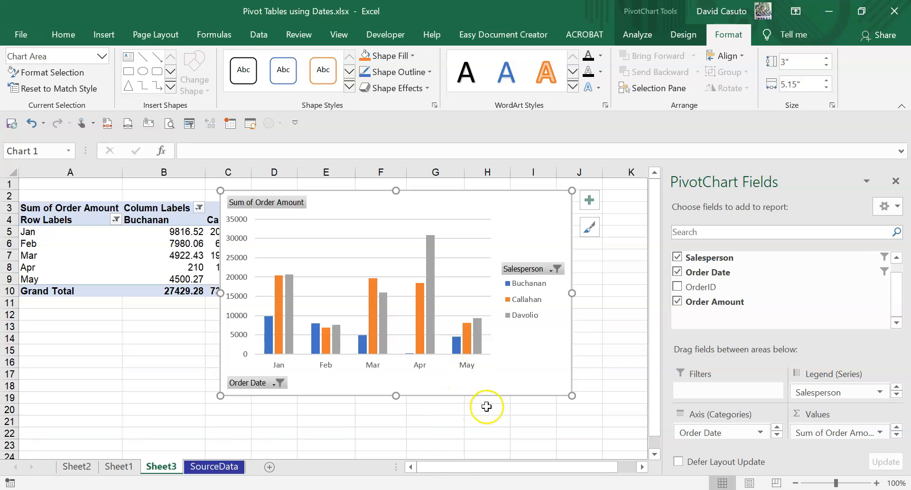
left_click_drag(491, 205, 514, 209)
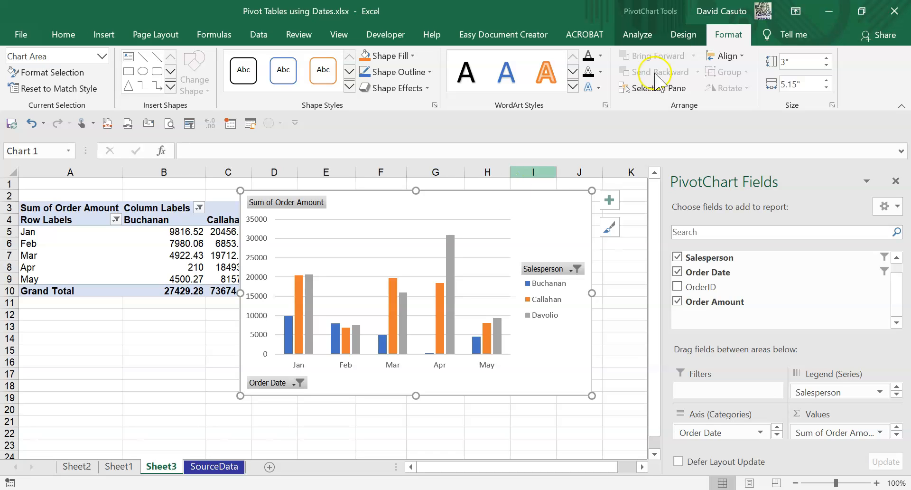
Preview the colour palettes and the full gallery of chart styles on the PivotChart
left_click(628, 37)
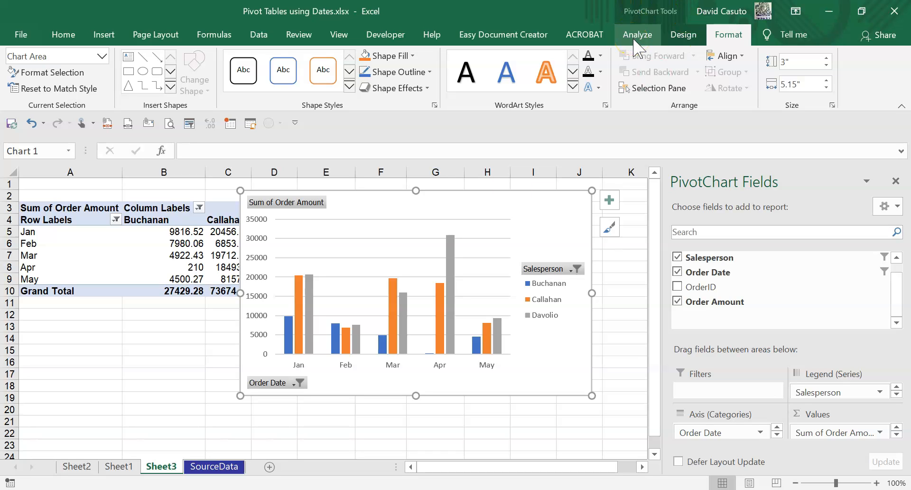
left_click(683, 35)
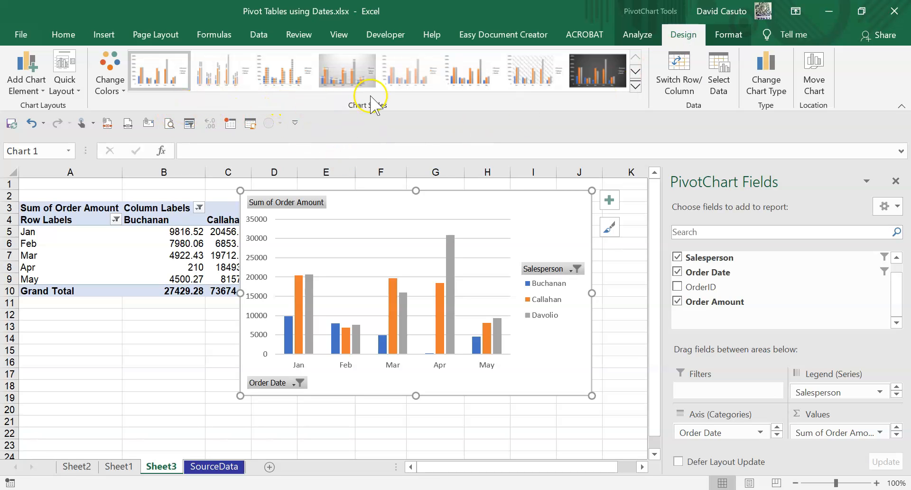
left_click(110, 85)
left_click(186, 93)
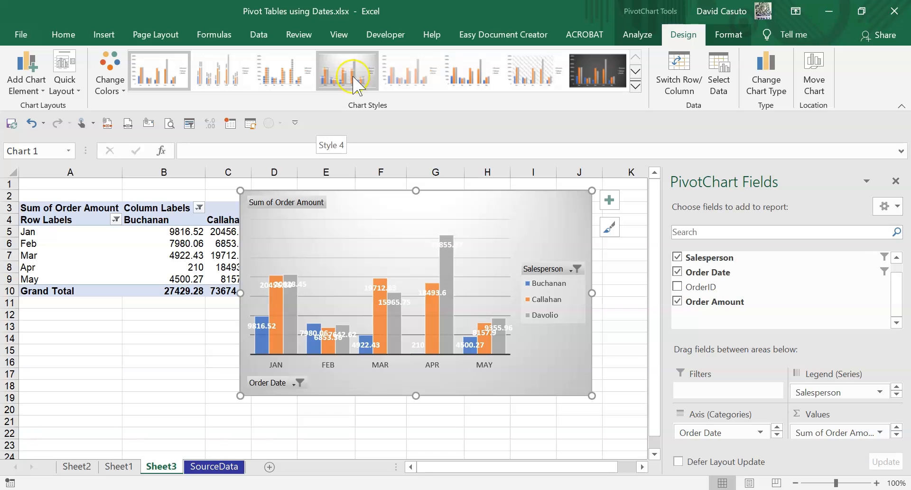
left_click(453, 76)
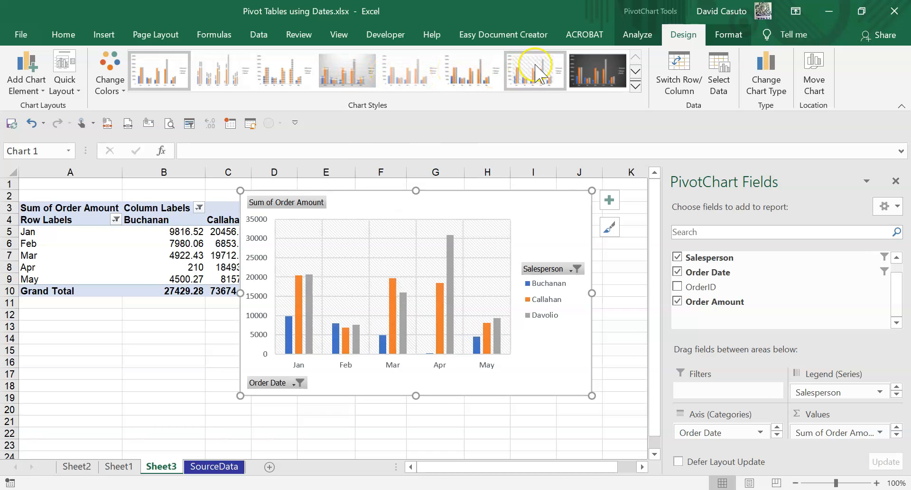
left_click(634, 85)
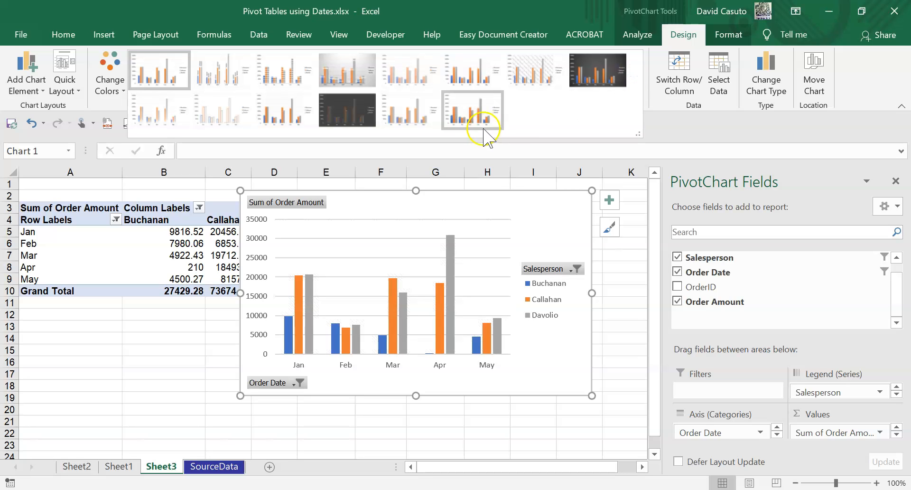
left_click(677, 129)
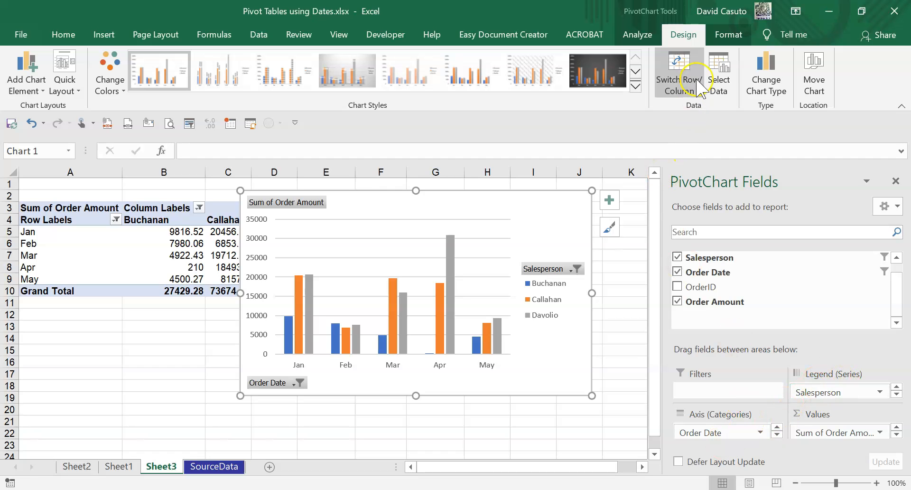
Swap the PivotChart's rows and columns back and forth to compare months and salespeople on the category axis
left_click(679, 73)
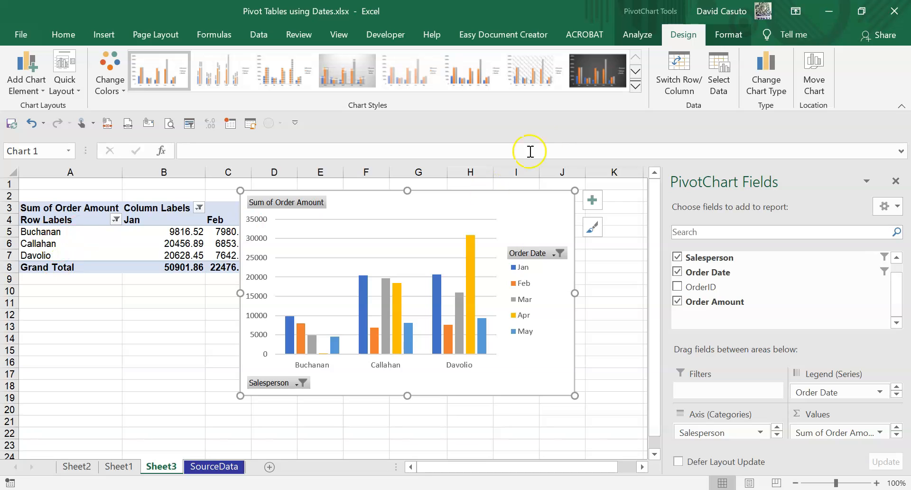
left_click(687, 76)
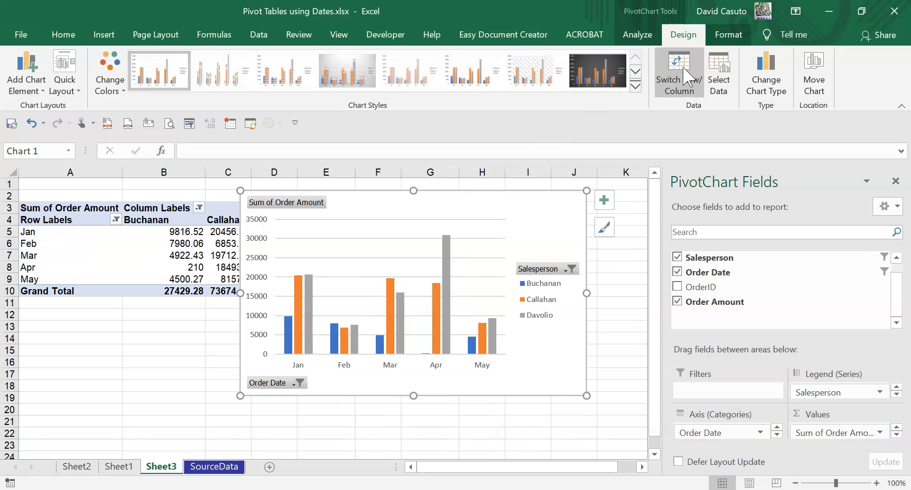
left_click(687, 76)
left_click(687, 76)
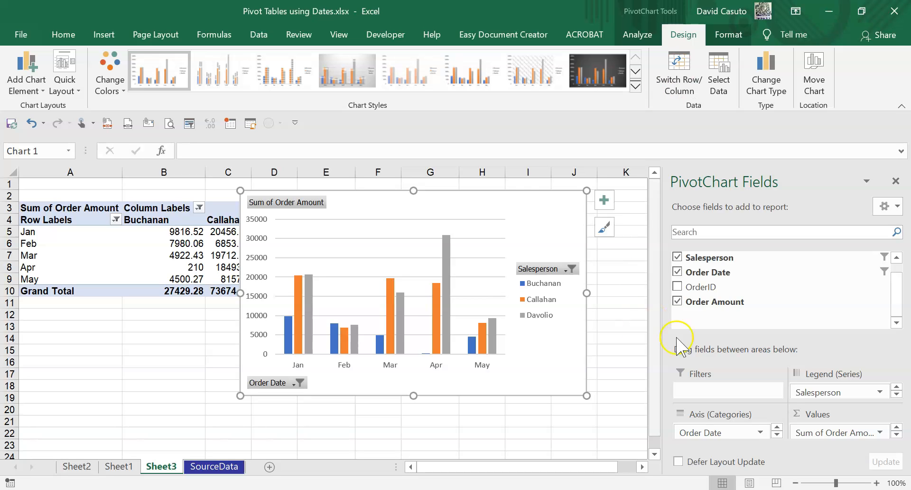
Switch the PivotChart's rows and columns and add the Country field to the axis categories, placed above Salesperson
left_click_drag(900, 304, 896, 285)
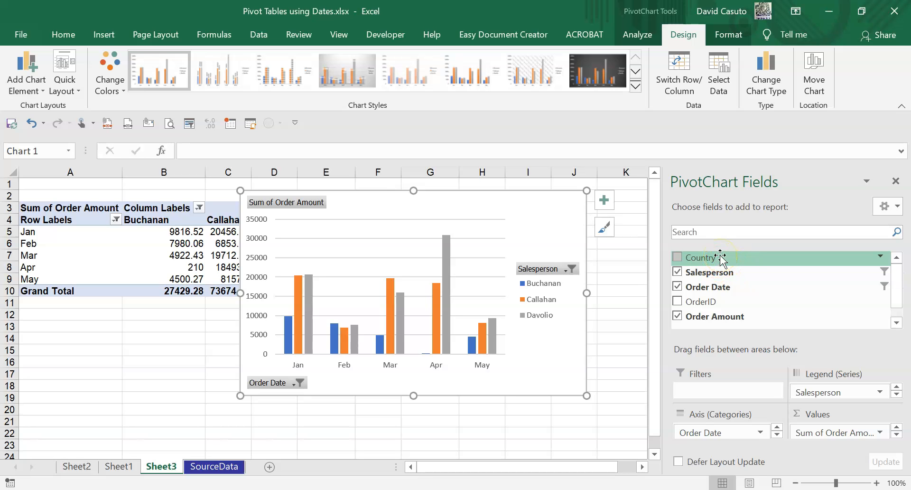
left_click(686, 81)
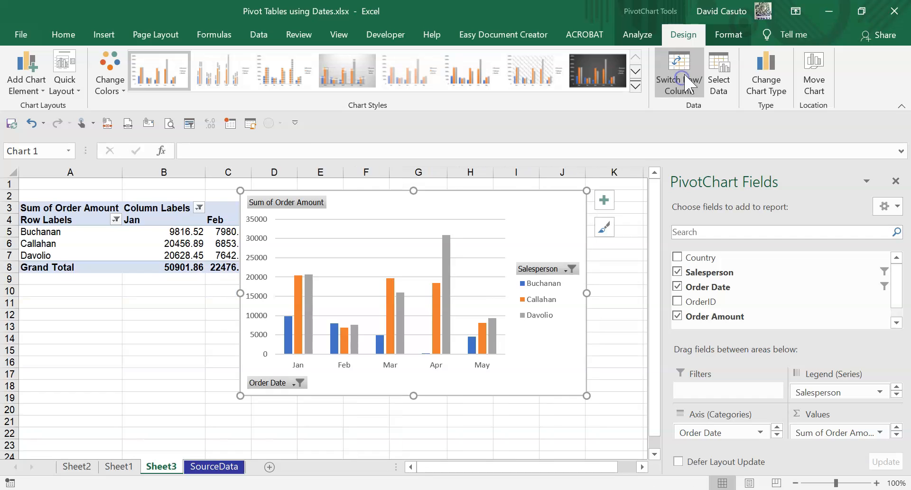
left_click_drag(728, 259, 709, 434)
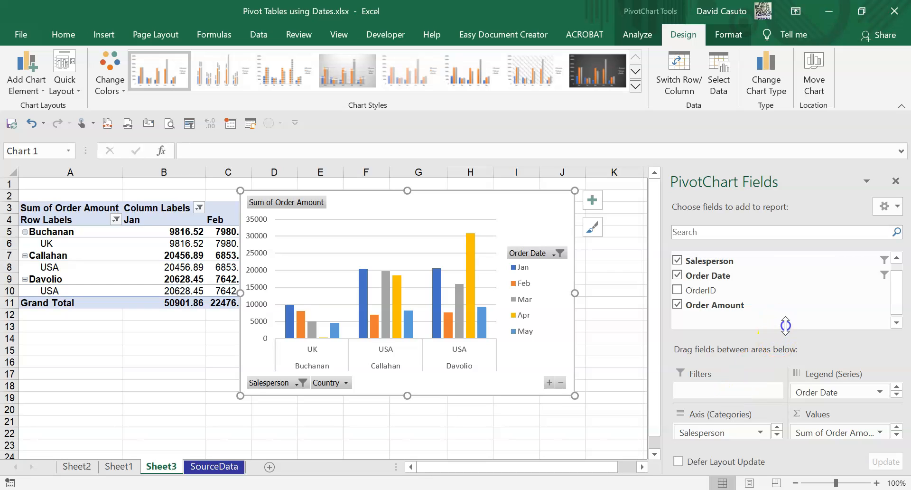
left_click_drag(785, 325, 784, 292)
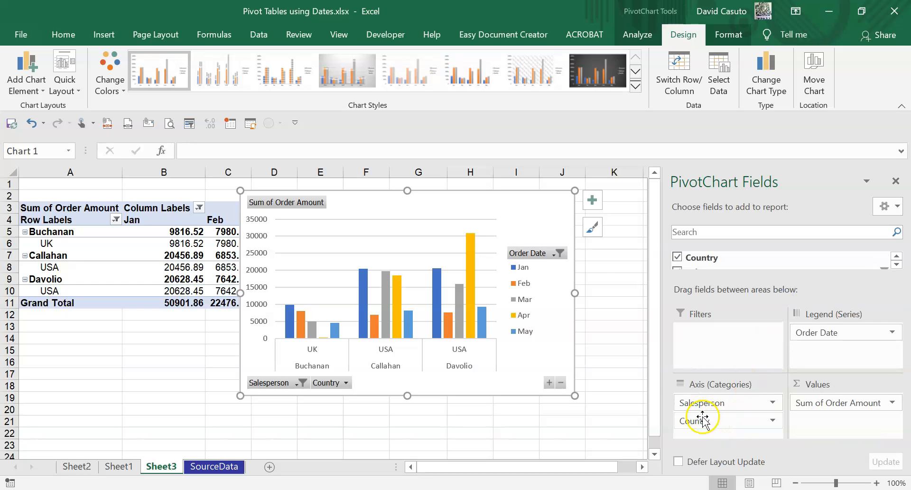
left_click_drag(702, 402, 710, 420)
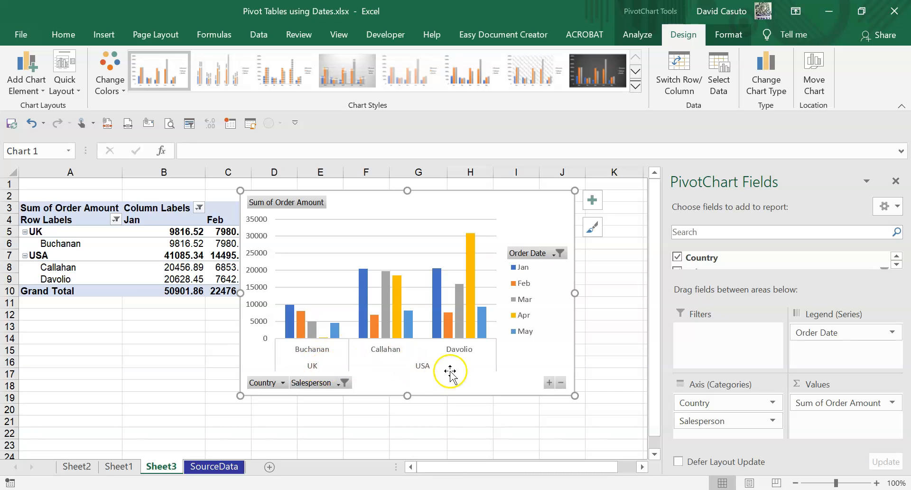
Include all salespeople in the PivotChart's Salesperson filter
left_click(331, 380)
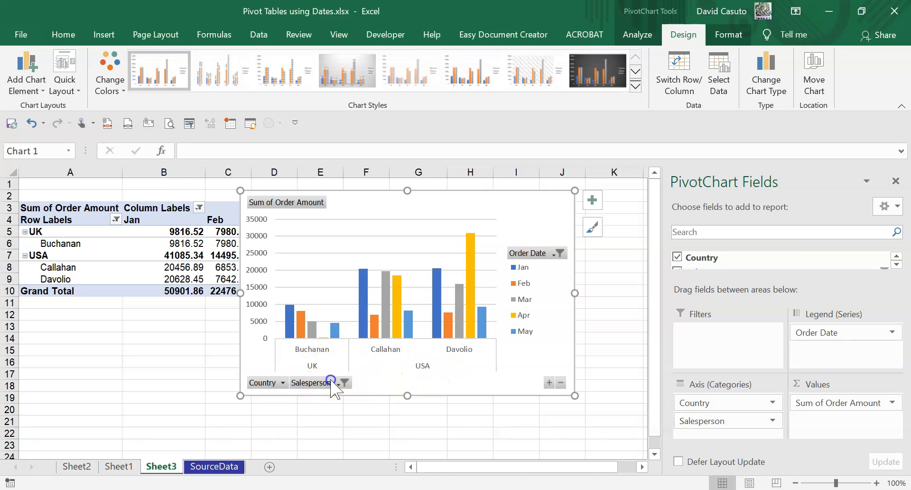
left_click(177, 226)
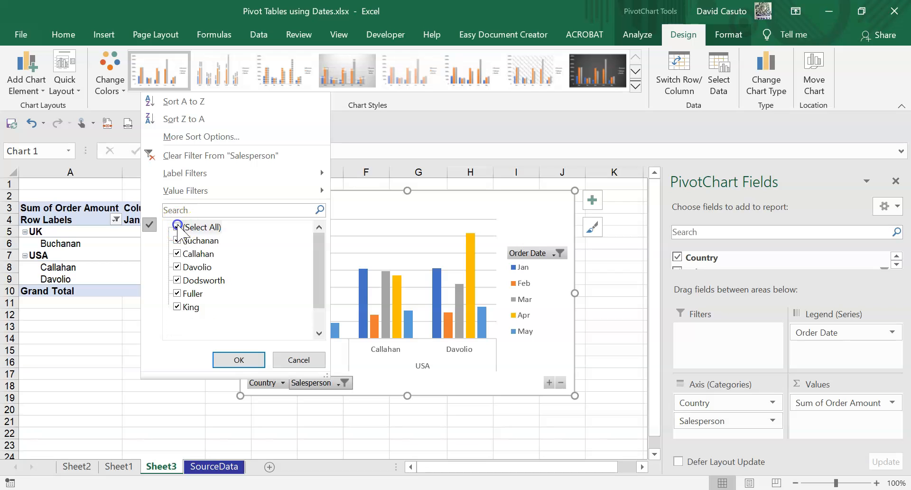
left_click(233, 359)
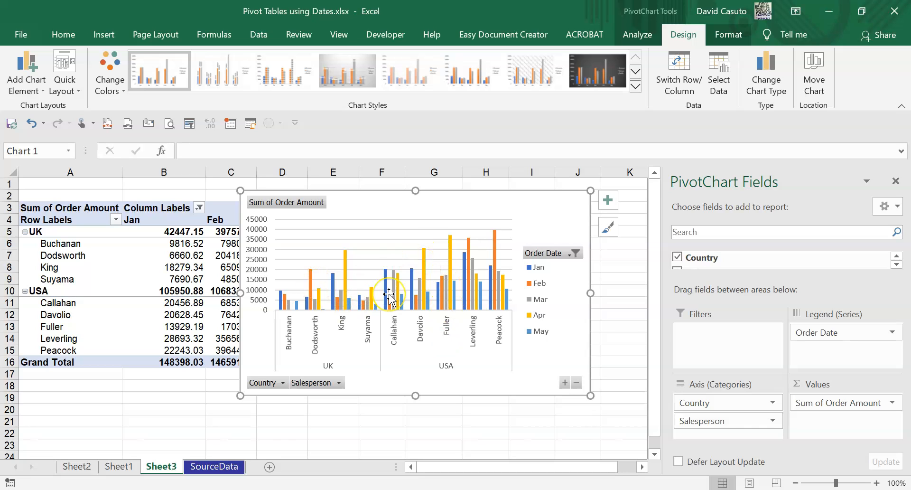
Move the PivotChart from Sheet3 onto its own new chart sheet
left_click(815, 76)
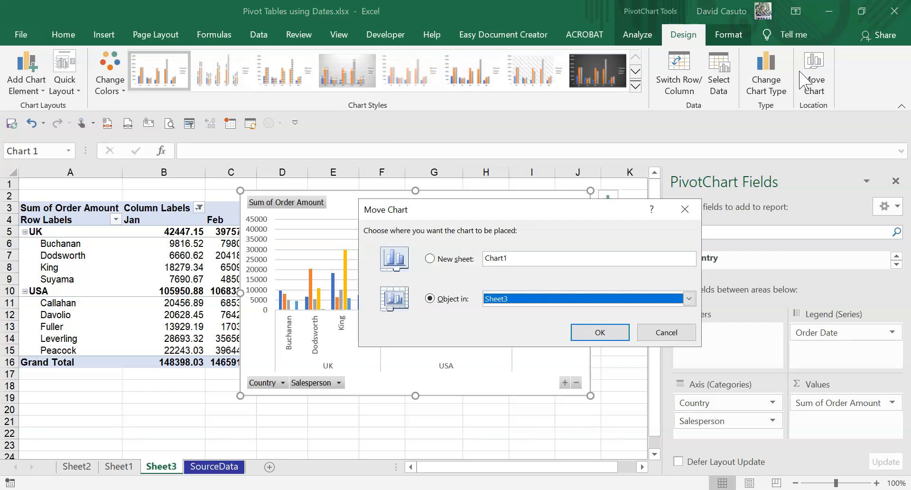
left_click(453, 259)
left_click(597, 332)
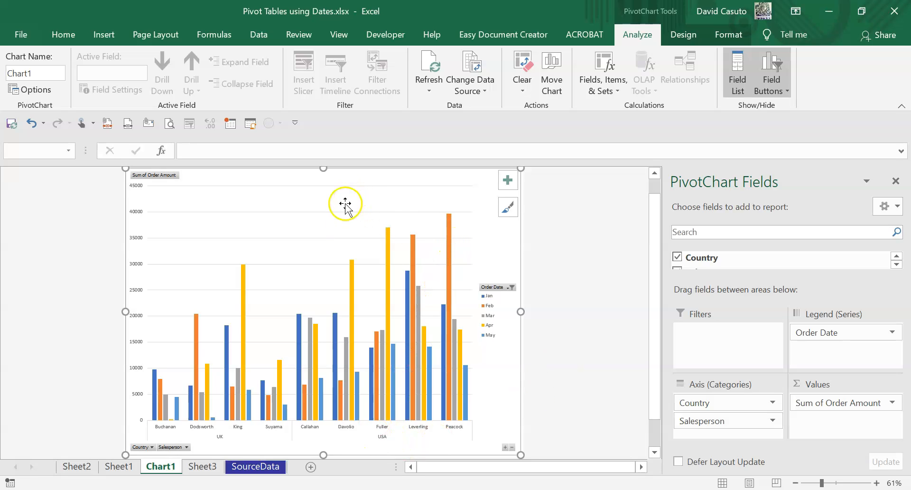
Place the PivotChart's legend at the top of the chart
left_click(508, 180)
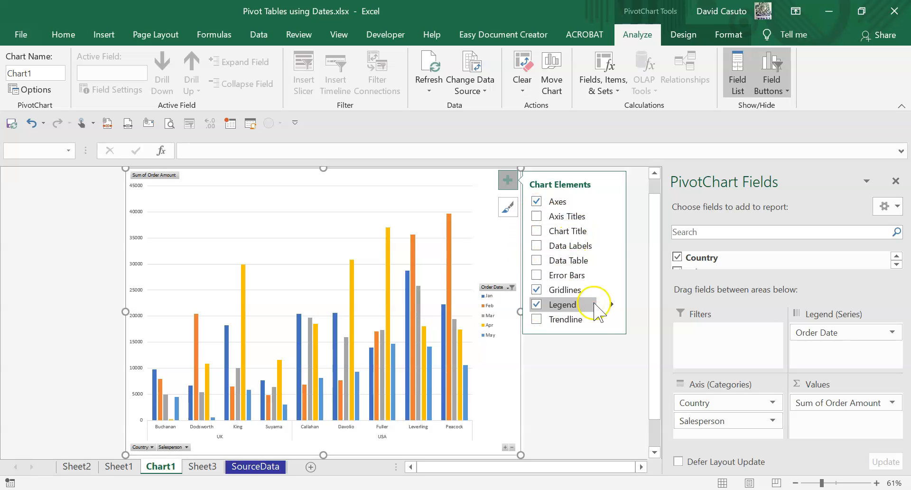
left_click(609, 303)
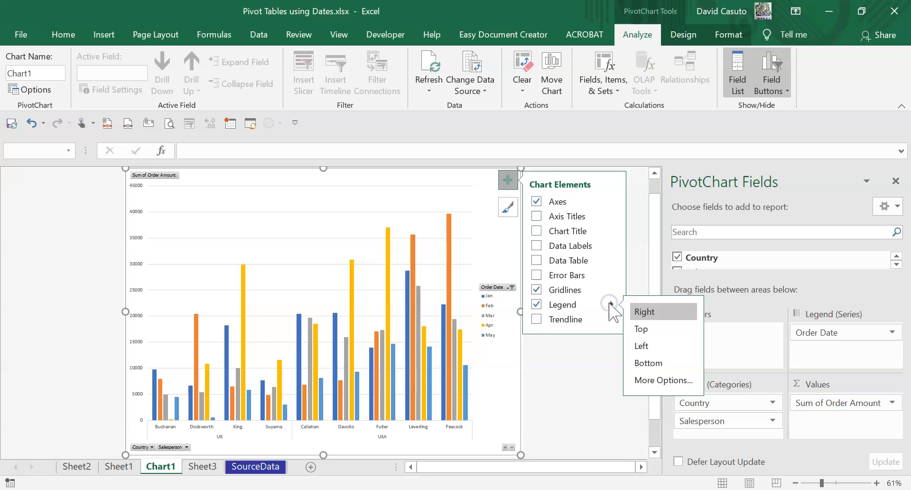
left_click(641, 329)
Enlarge the text of the chart's month legend to font size 24
left_click(350, 195)
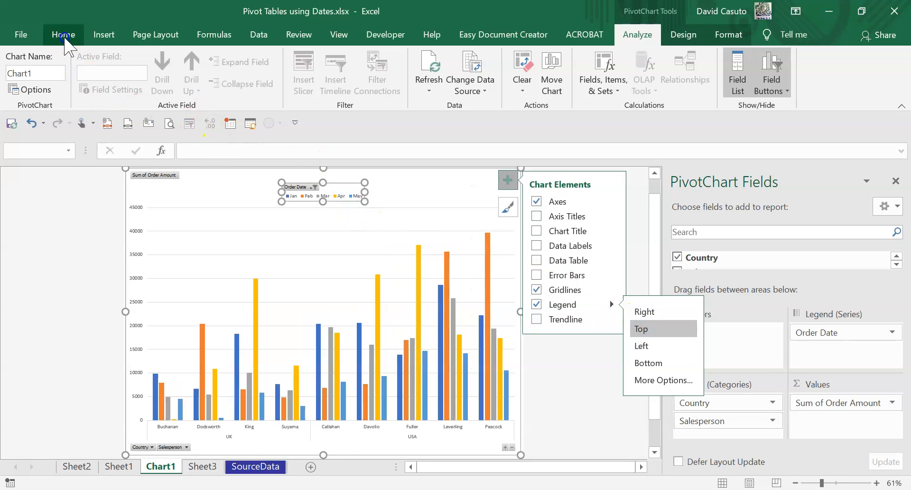
left_click(64, 35)
left_click(183, 62)
left_click(183, 62)
left_click(183, 61)
left_click(183, 62)
left_click(183, 62)
left_click(183, 61)
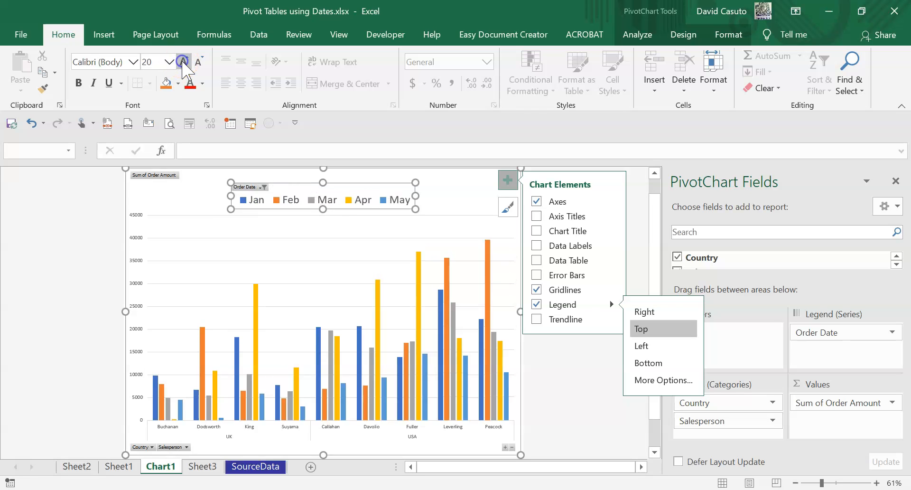
left_click(184, 61)
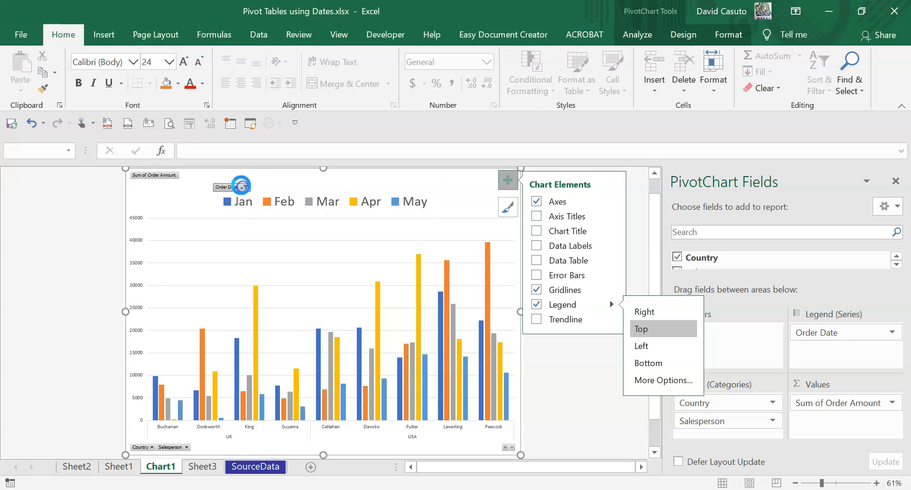
Remove Apr and May from the Order Date filter, leaving Jan, Feb and Mar selected for the chart
left_click(240, 187)
left_click(89, 402)
left_click(89, 389)
left_click(135, 454)
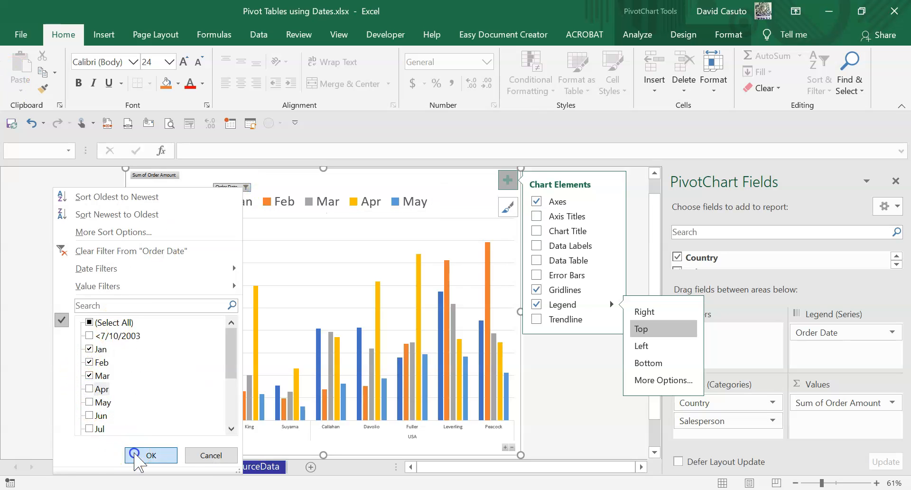